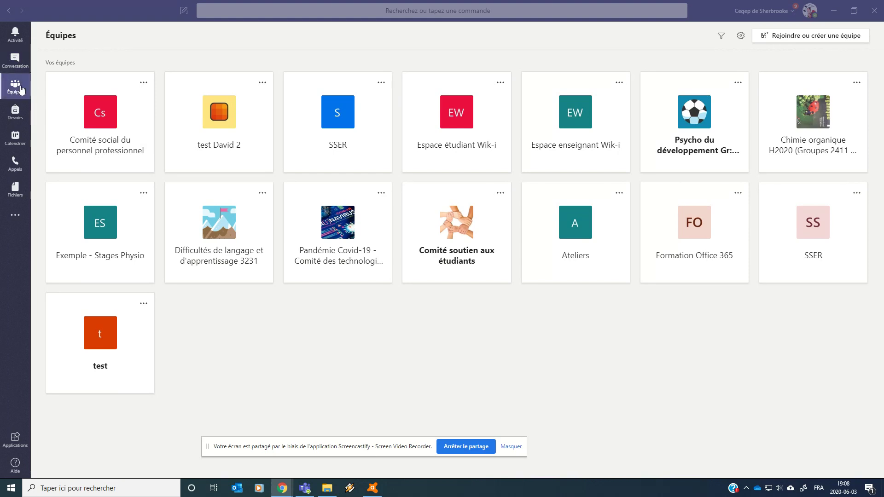
# - Start a new calendar meeting for 3 June 2020 at 18:30 and browse the channels of the Pandémie Covid-19 and SSER teams
pyautogui.click(16, 142)
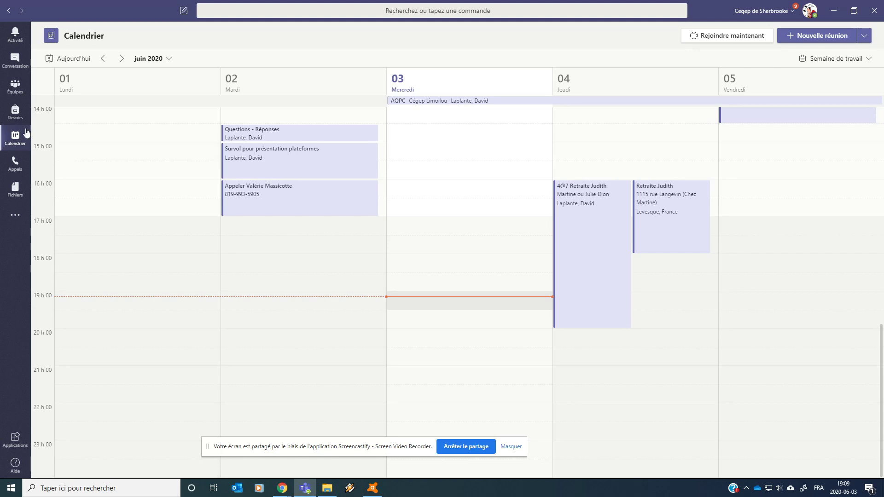
pyautogui.click(460, 277)
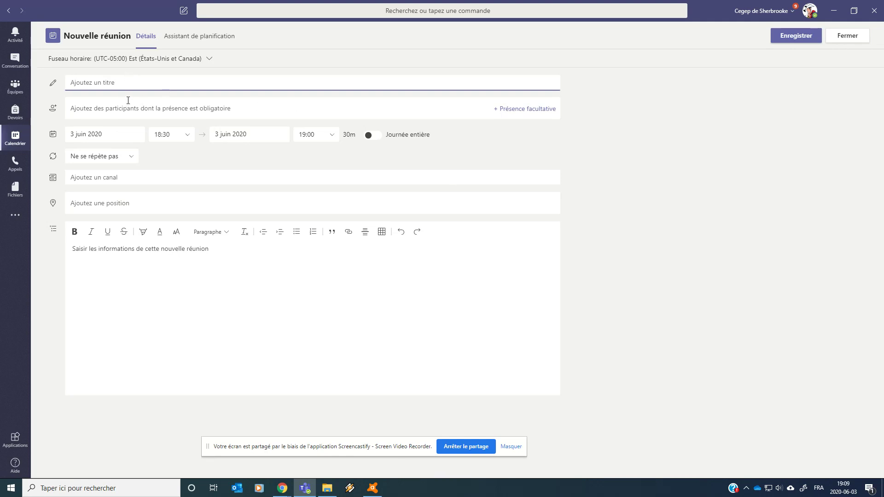
pyautogui.click(218, 177)
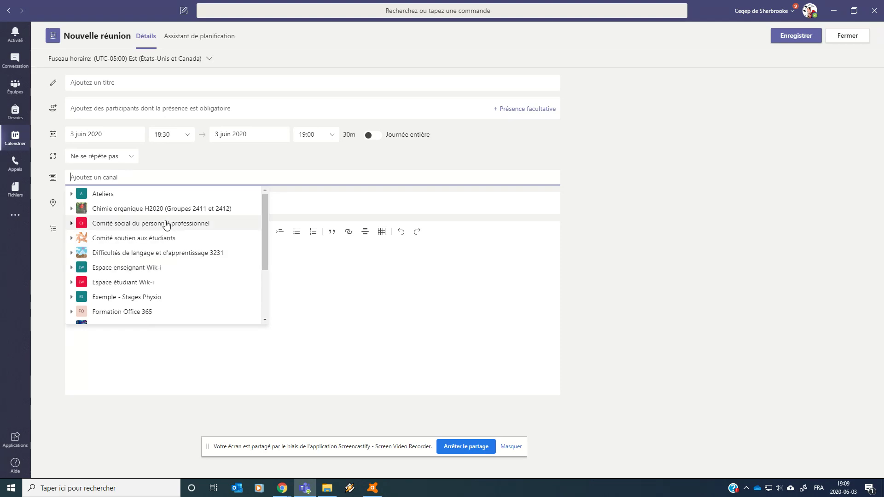
pyautogui.scroll(-1, 167, 224)
pyautogui.scroll(-2, 184, 276)
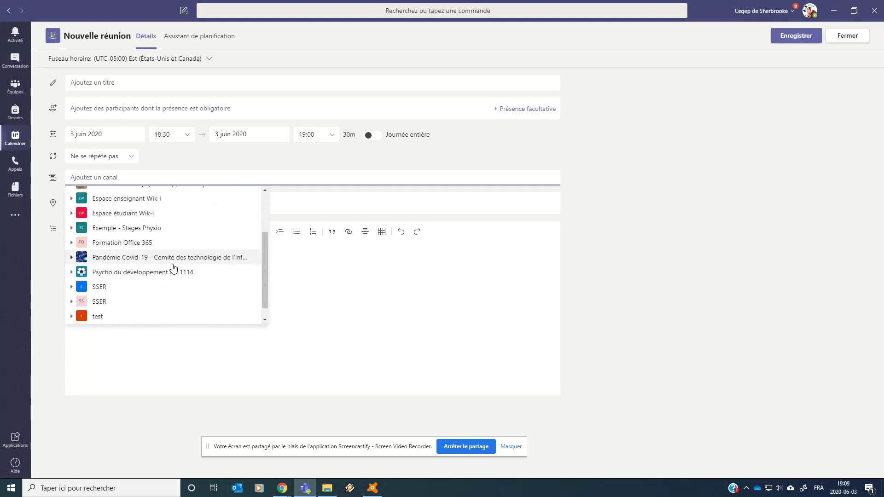
pyautogui.click(200, 261)
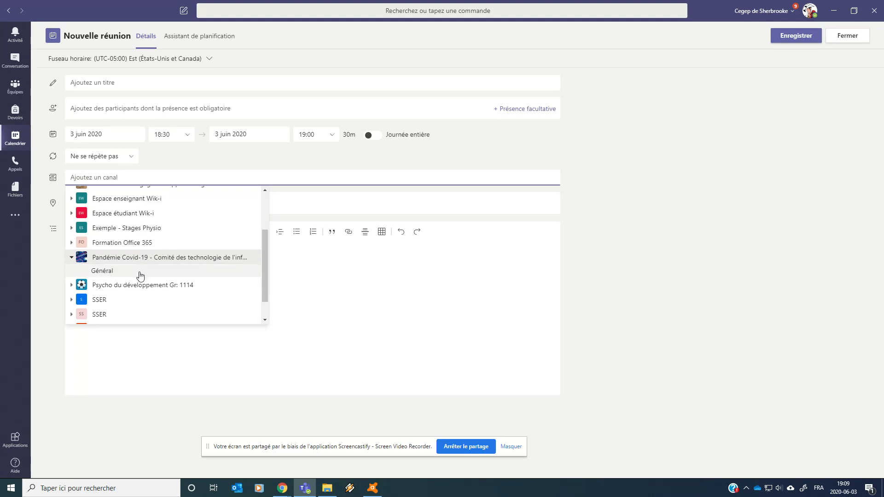
pyautogui.click(119, 301)
pyautogui.scroll(-1, 142, 300)
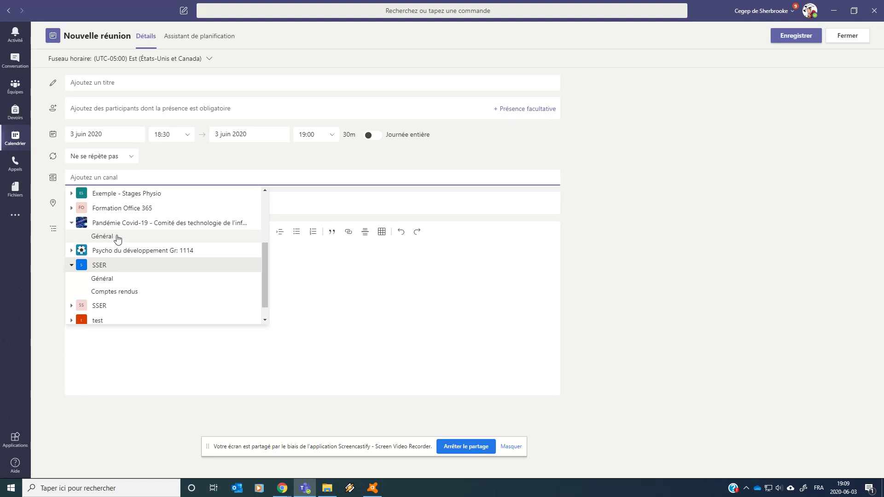
pyautogui.scroll(1, 173, 268)
pyautogui.scroll(2, 174, 268)
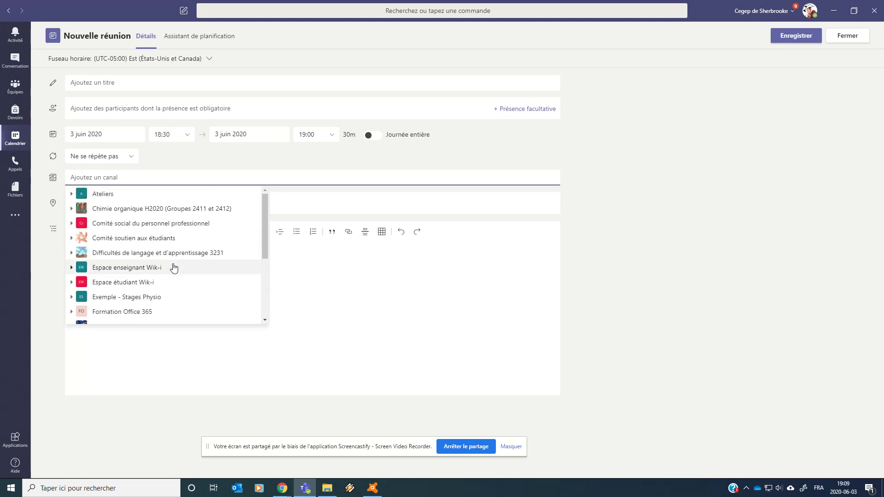
# - Assign the meeting to the Général channel of the test team whose name ends in 2
pyautogui.scroll(-4, 173, 268)
pyautogui.click(115, 317)
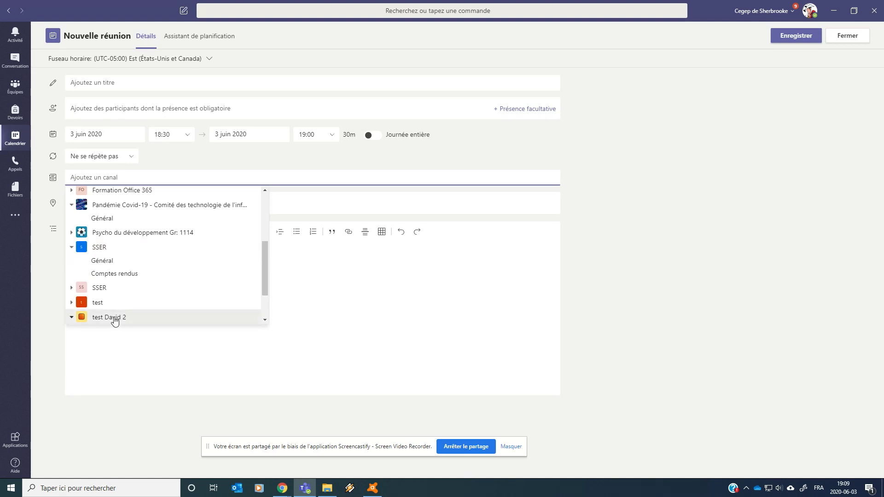
pyautogui.scroll(-2, 156, 291)
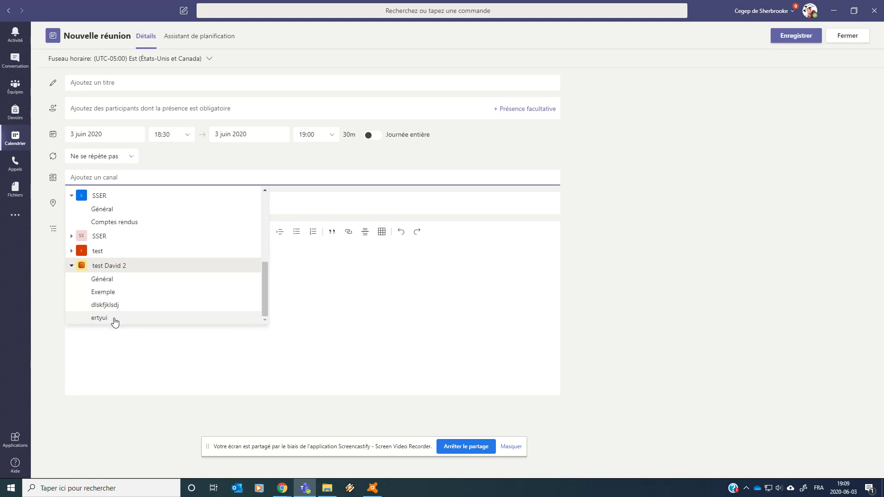
pyautogui.click(108, 279)
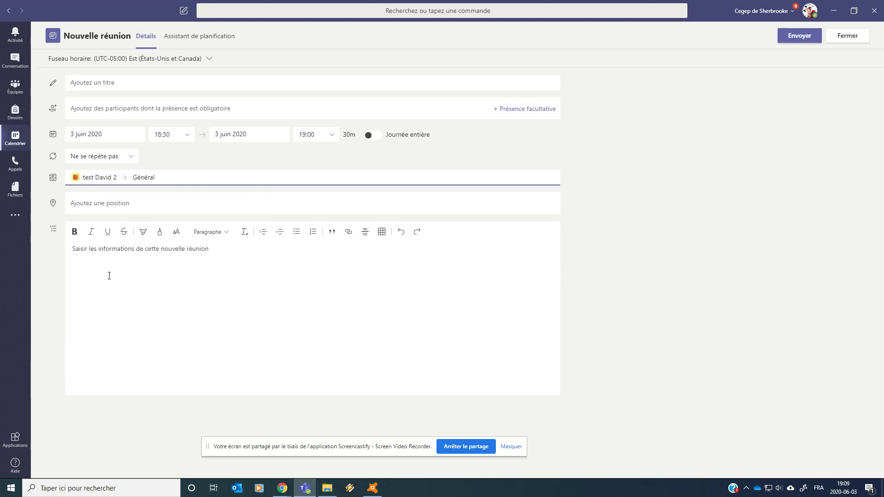
# - Title the meeting "ertyhjukhygtfrdes" and set its date to 4 June 2020
pyautogui.click(159, 79)
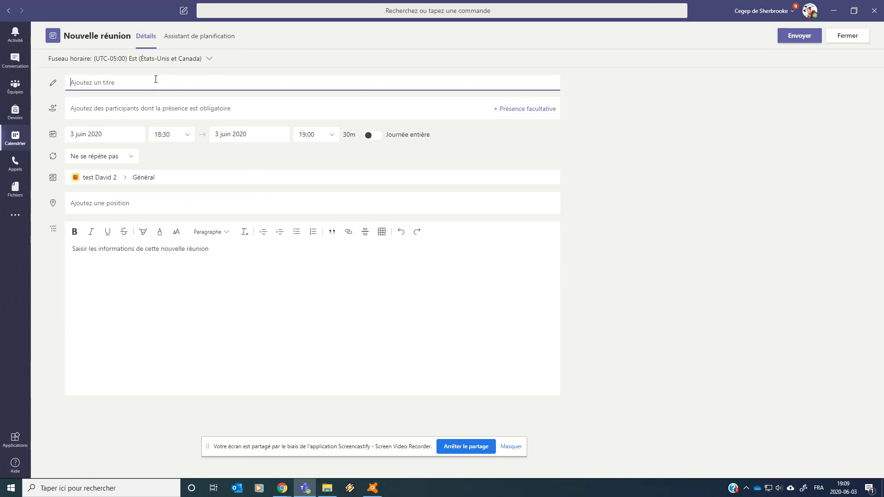
pyautogui.write('ertyhjukhygtfrdes')
pyautogui.click(120, 133)
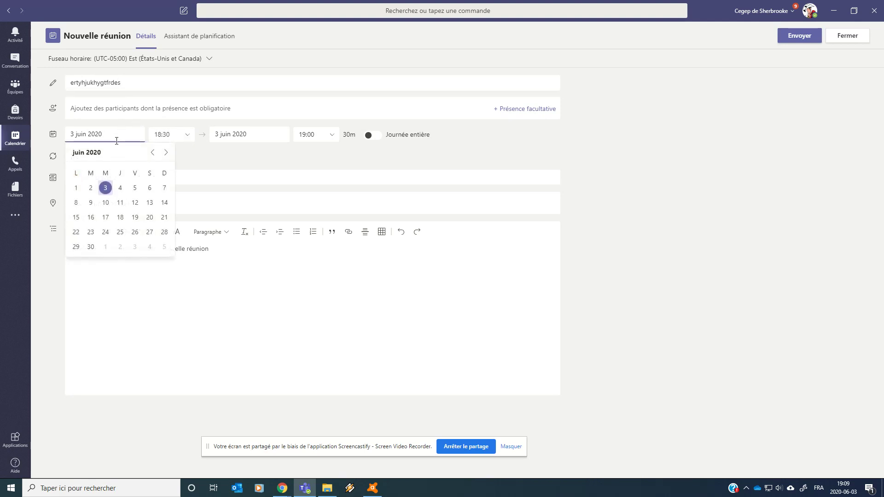
pyautogui.click(118, 187)
# - Schedule the meeting from 09:30 to 10:30
pyautogui.click(188, 135)
pyautogui.scroll(5, 173, 159)
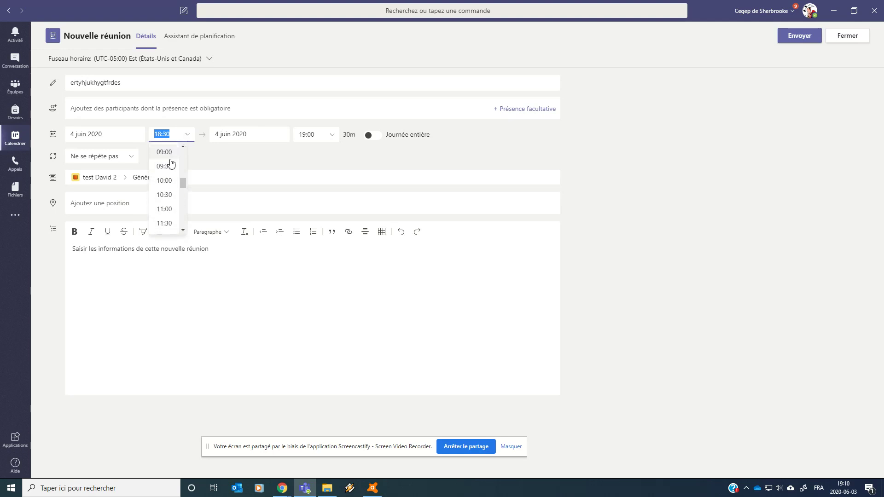
pyautogui.click(170, 165)
pyautogui.click(326, 139)
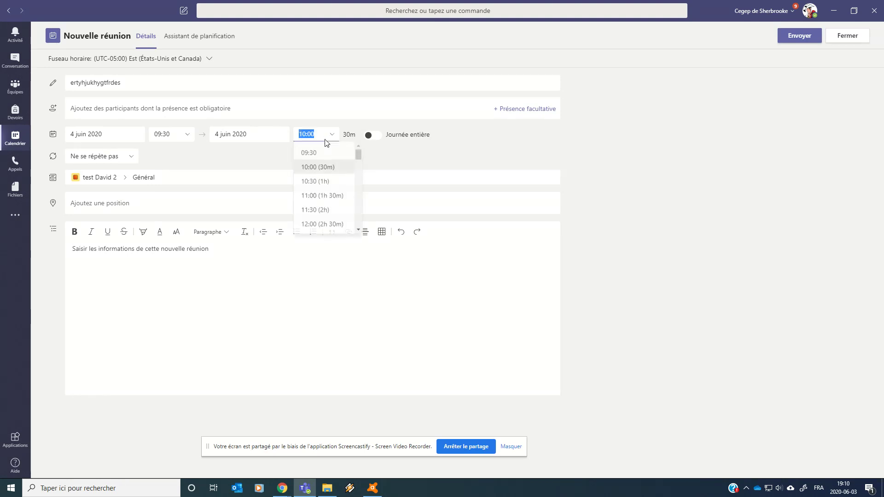
pyautogui.click(317, 189)
pyautogui.click(368, 168)
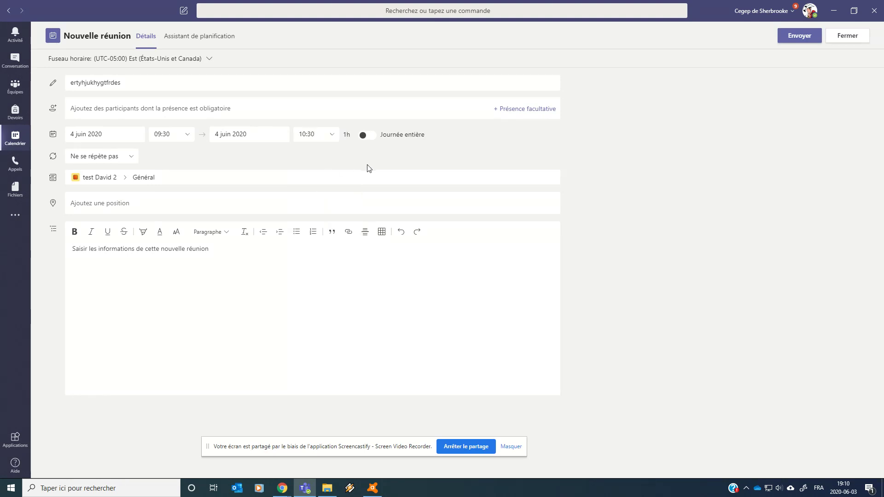
# - Review the meeting's recurrence options, required-participants field and description area without changing them
pyautogui.click(134, 157)
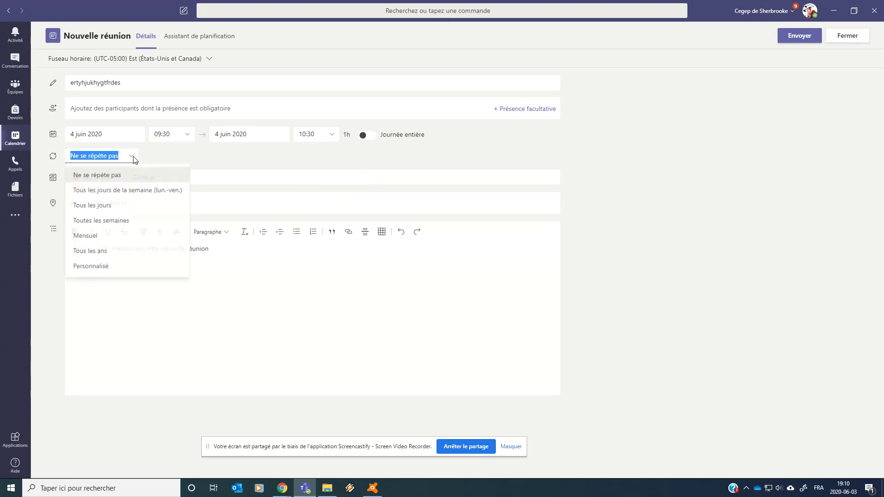
pyautogui.click(131, 160)
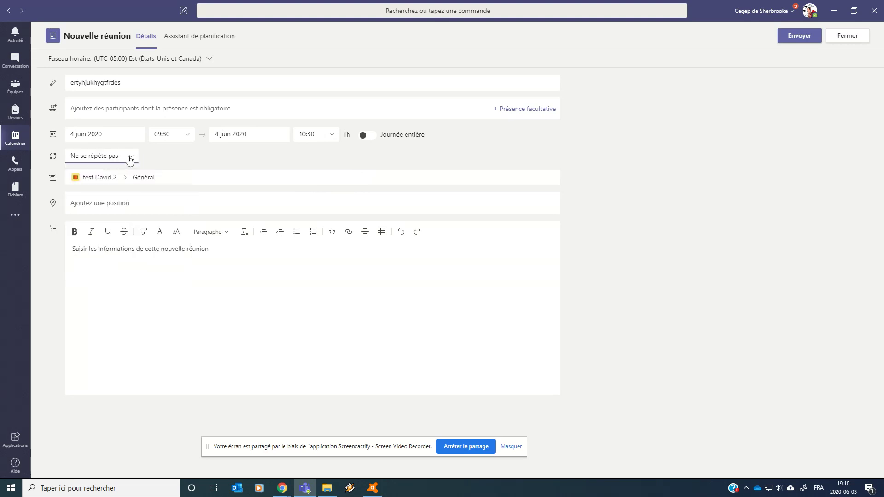
pyautogui.click(172, 158)
pyautogui.click(131, 111)
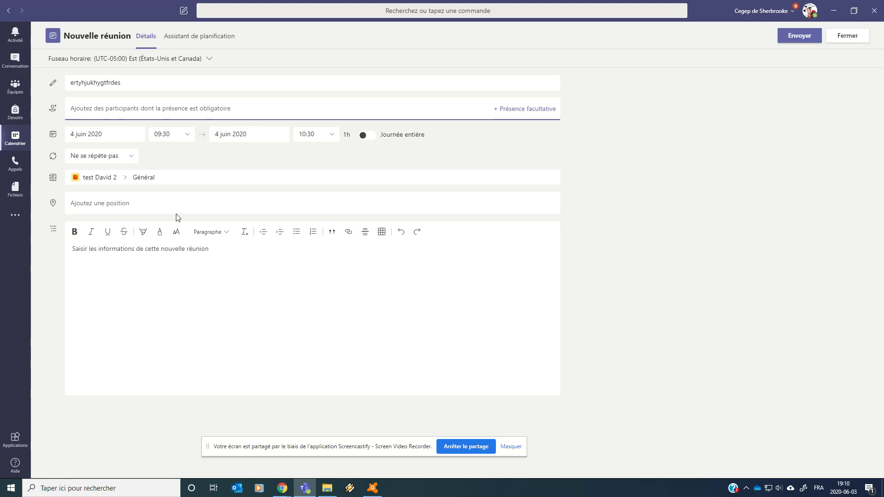
pyautogui.click(117, 254)
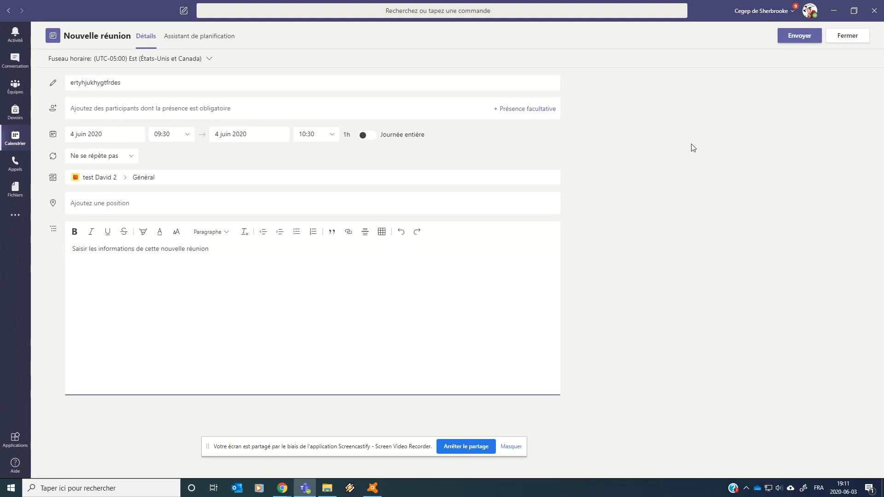
# - Send the channel meeting and open the test team ending in 2 to view its announcement in the Général channel
pyautogui.click(800, 39)
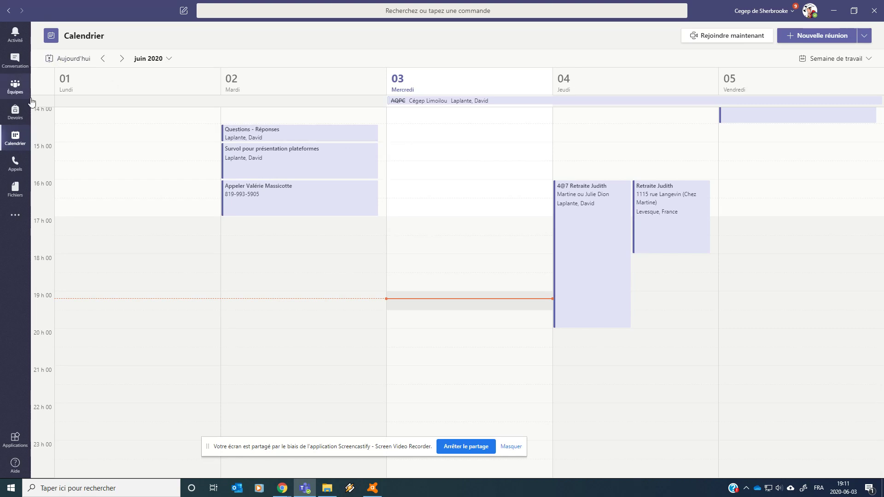
pyautogui.click(15, 86)
pyautogui.click(219, 131)
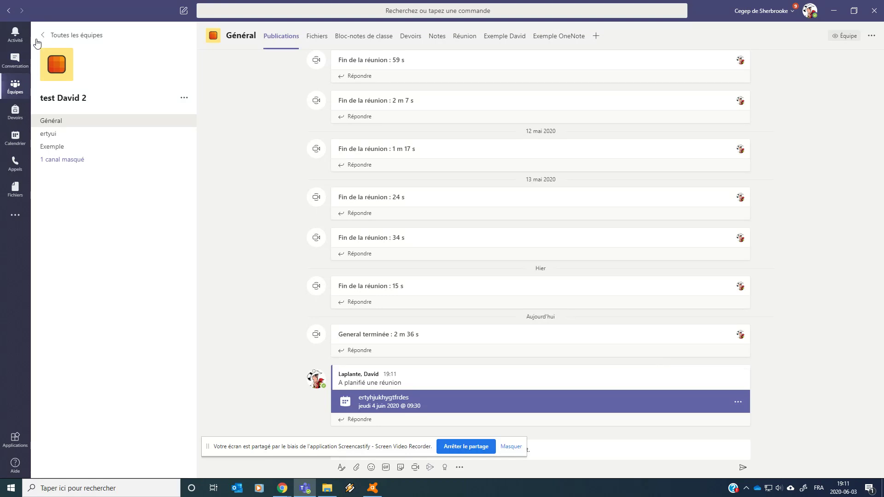
# - Draft a meeting from the open private conversation with the title "jhgfd", and discard it without sending
pyautogui.click(16, 62)
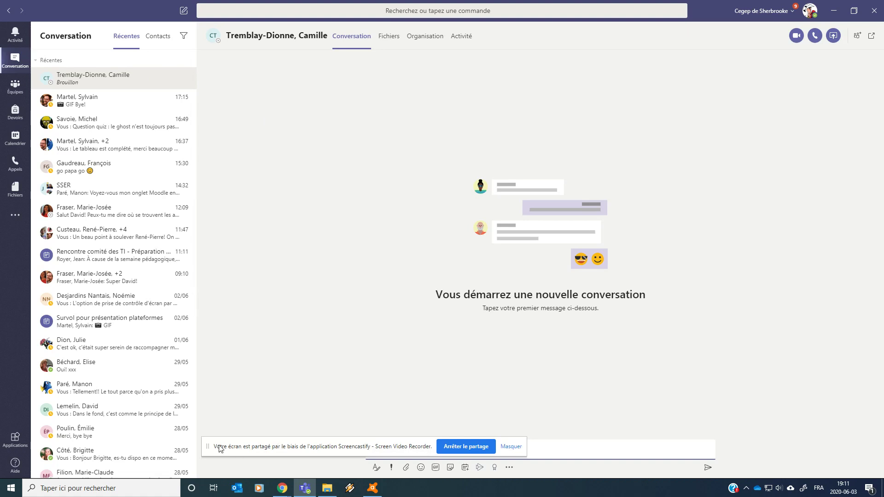
pyautogui.moveTo(220, 449); pyautogui.dragTo(139, 351)
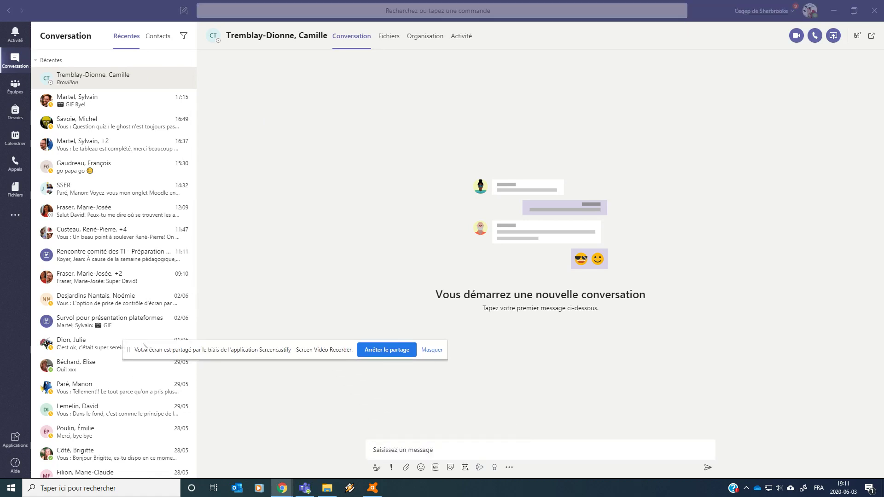
pyautogui.click(465, 468)
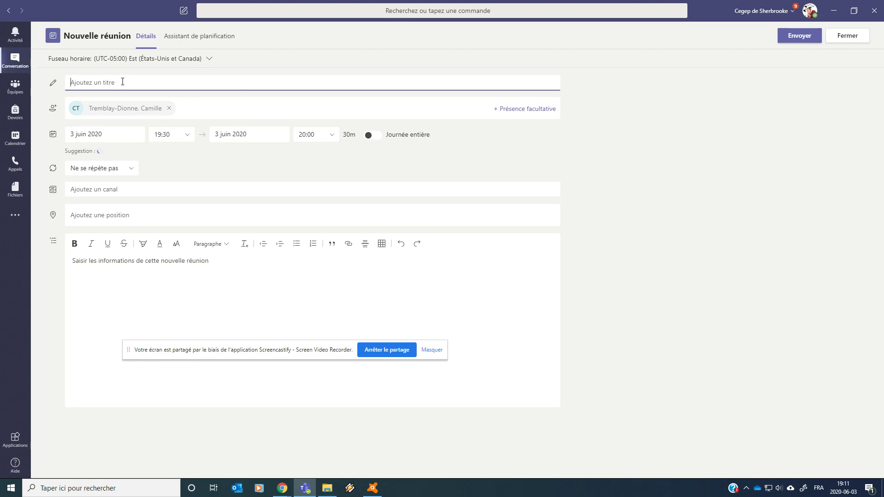
pyautogui.write('jhgfd')
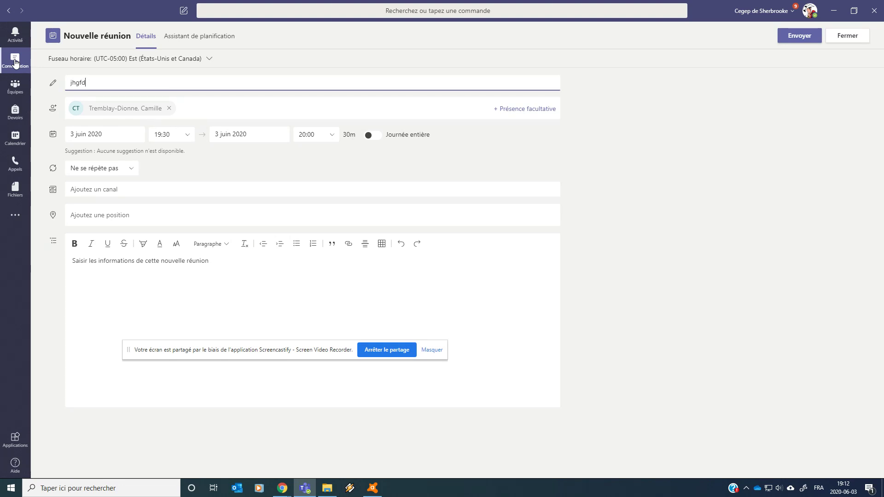
pyautogui.click(847, 36)
pyautogui.click(399, 261)
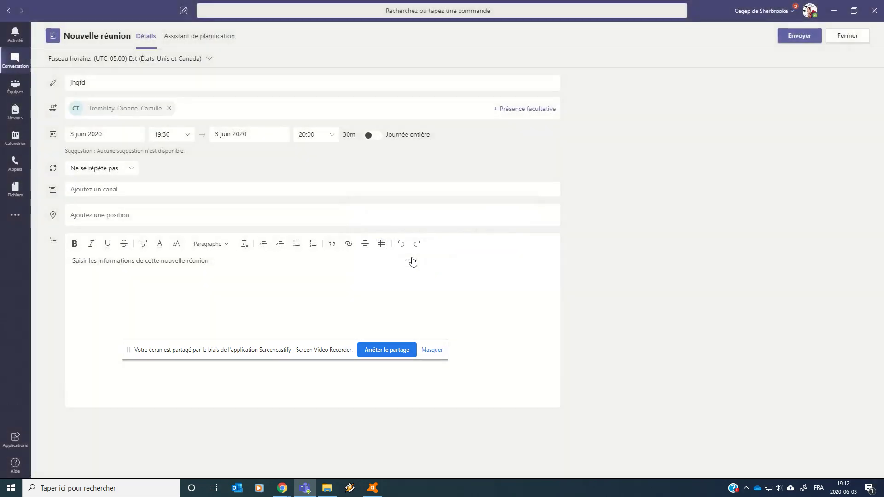